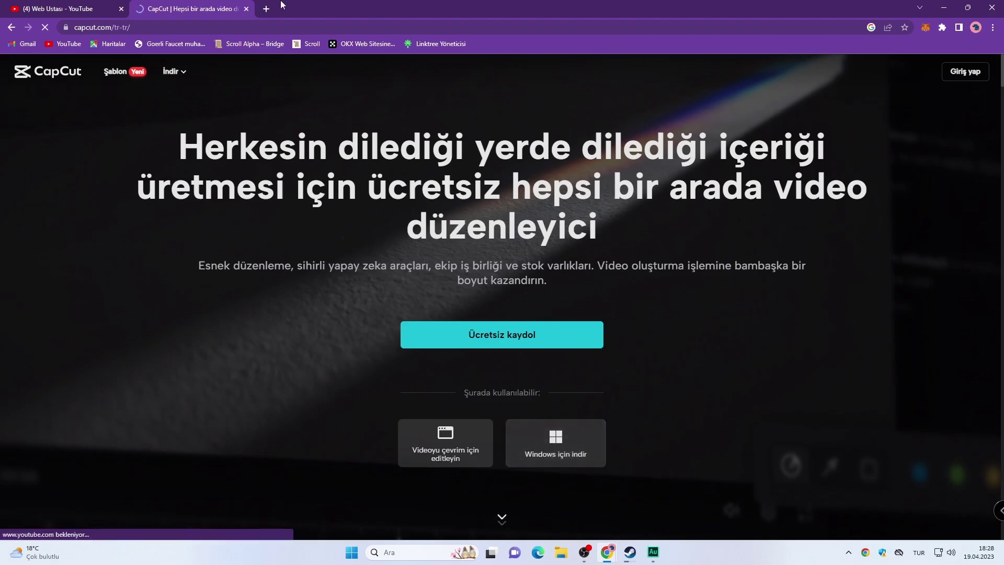
left_click(143, 28)
key("End")
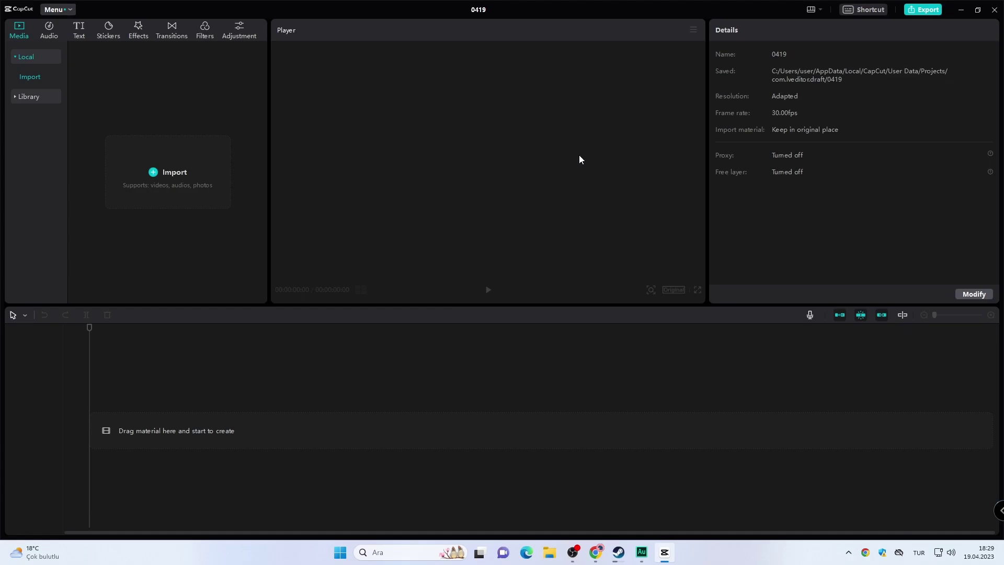
Import the Blue Futuristic Gaming Channel Youtube Intro.mp4 video into the project's local media.
key("ctrl+i")
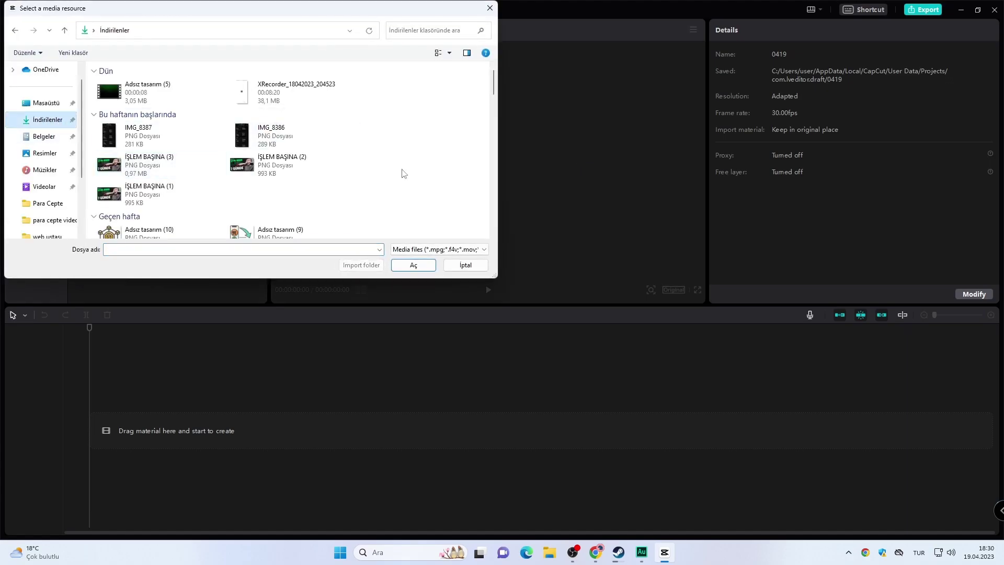
scroll(392, 178, "down", 5)
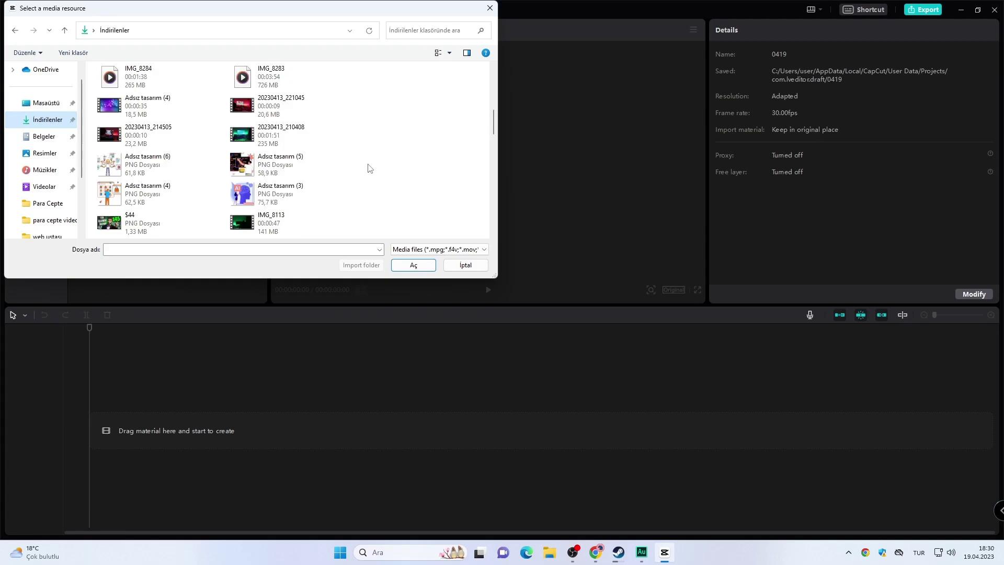
left_click(408, 266)
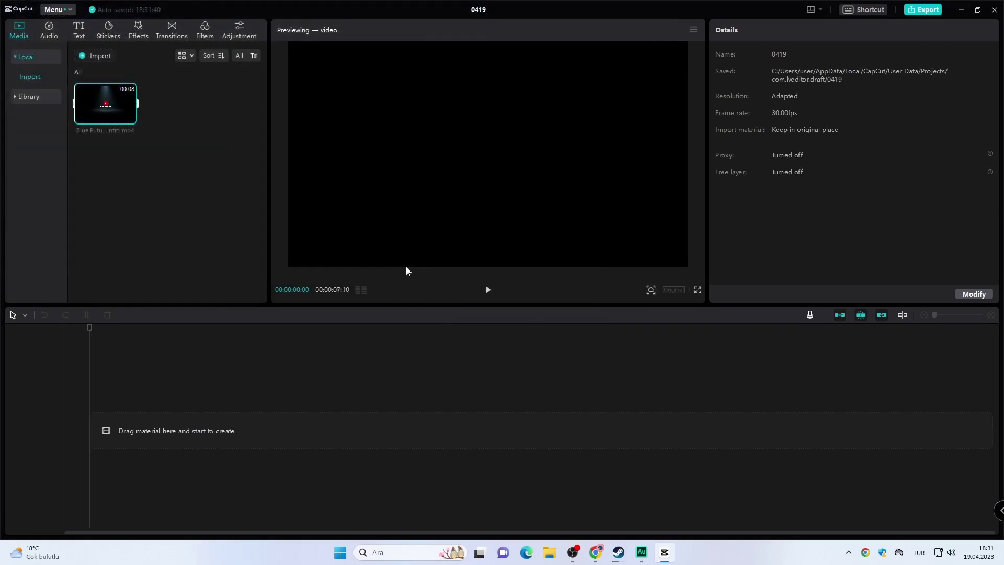
Import the ten-second video Adsız tasarım (3) from the İndirilenler folder into the project media.
key("ctrl+i")
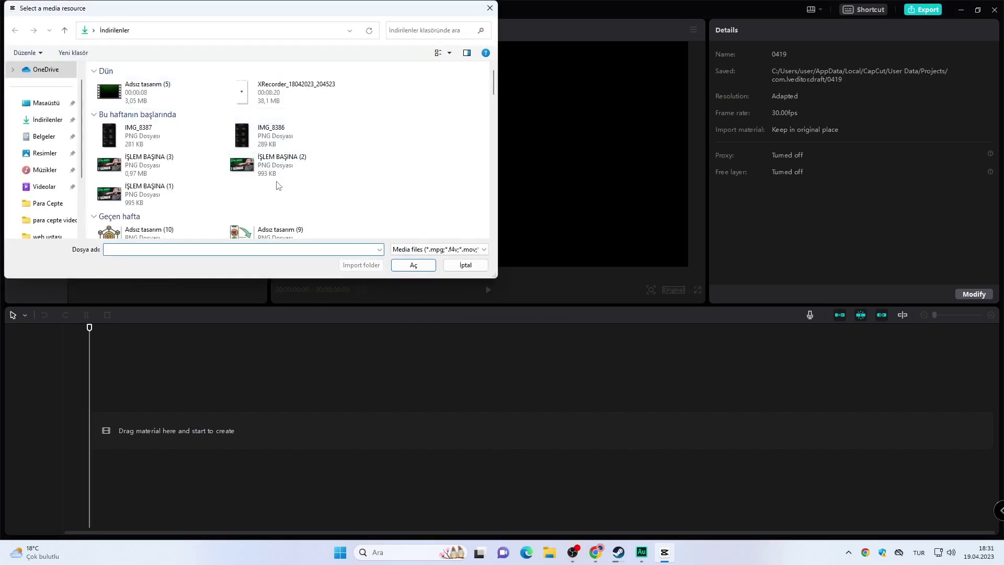
scroll(277, 186, "down", 1)
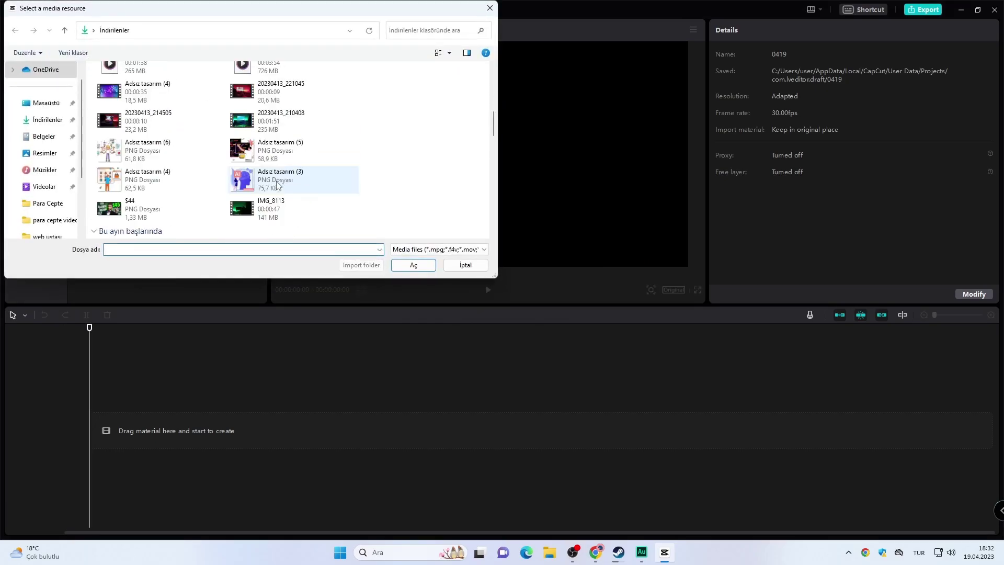
scroll(277, 185, "down", 2)
scroll(277, 186, "up", 3)
left_click(144, 218)
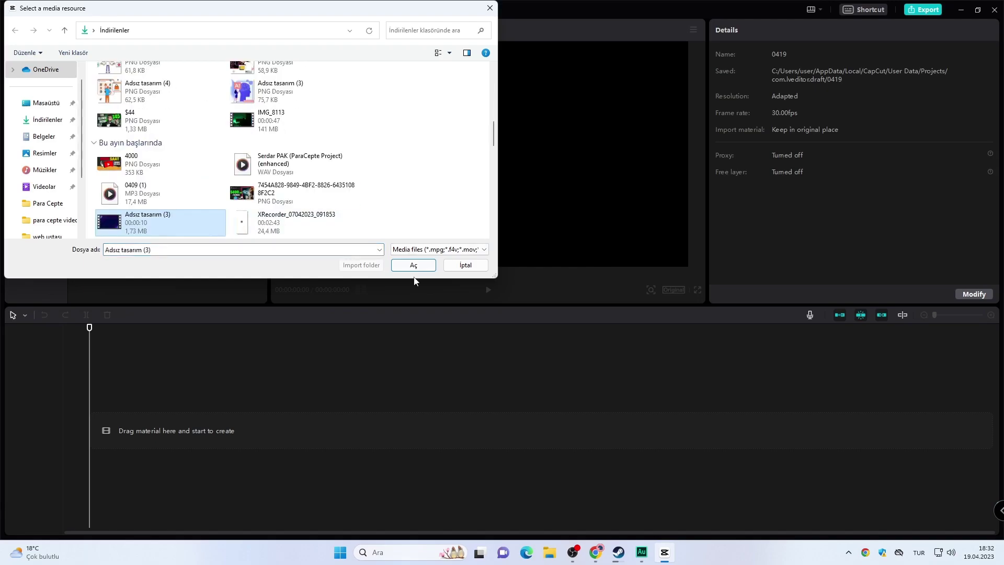
left_click(413, 266)
left_click(180, 162)
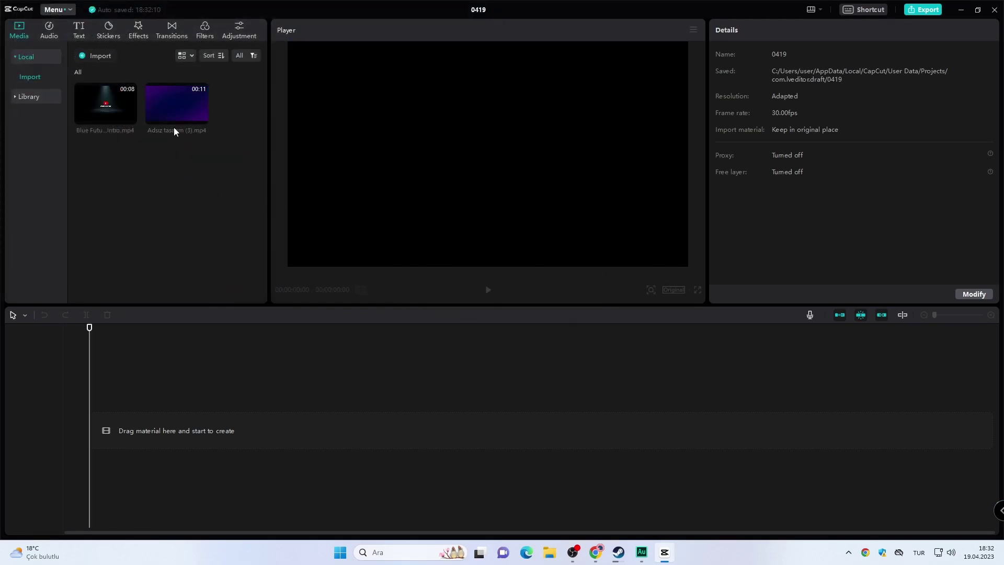
Add both imported videos to the timeline, with Adsız tasarım (3).mp4 placed before the YouTube intro clip.
mouse_move(120, 101)
left_click(130, 118)
left_click(161, 448)
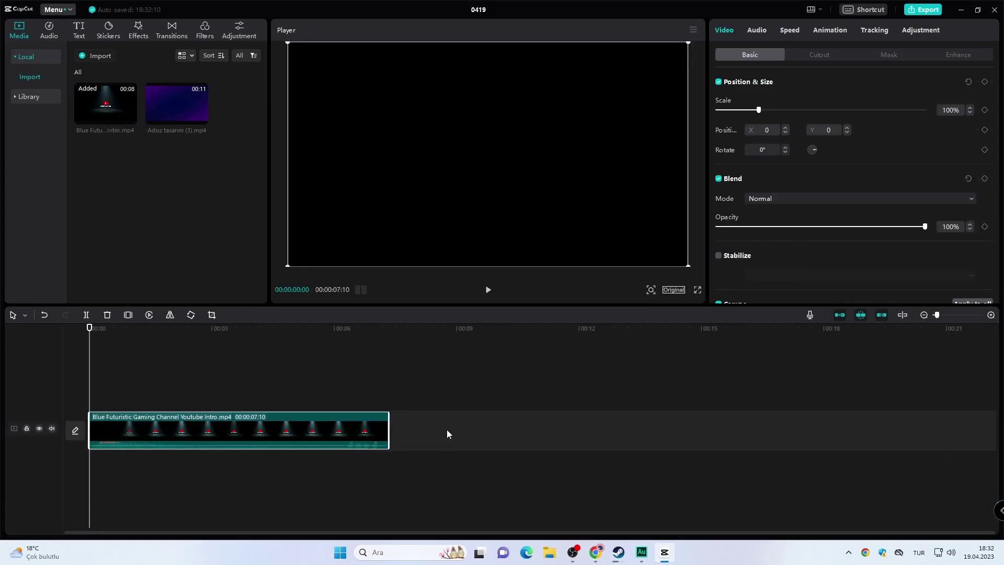
left_click(201, 118)
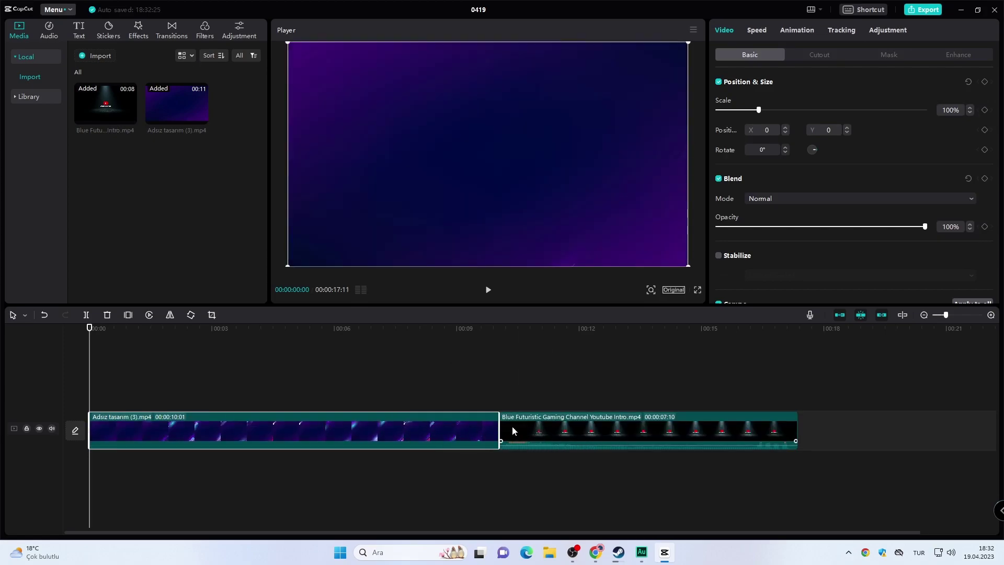
Split the Adsız tasarım (3).mp4 clip at about 2.2 s, 2.4 s and 3.3 s.
key("space")
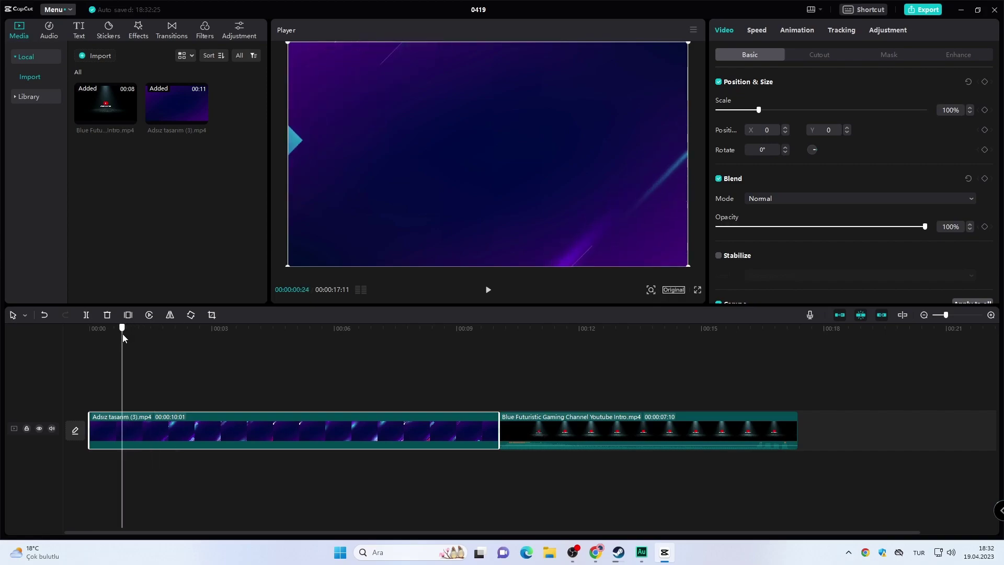
left_click(89, 316)
key("space")
key("space")
left_click(86, 315)
left_click_drag(188, 330, 226, 330)
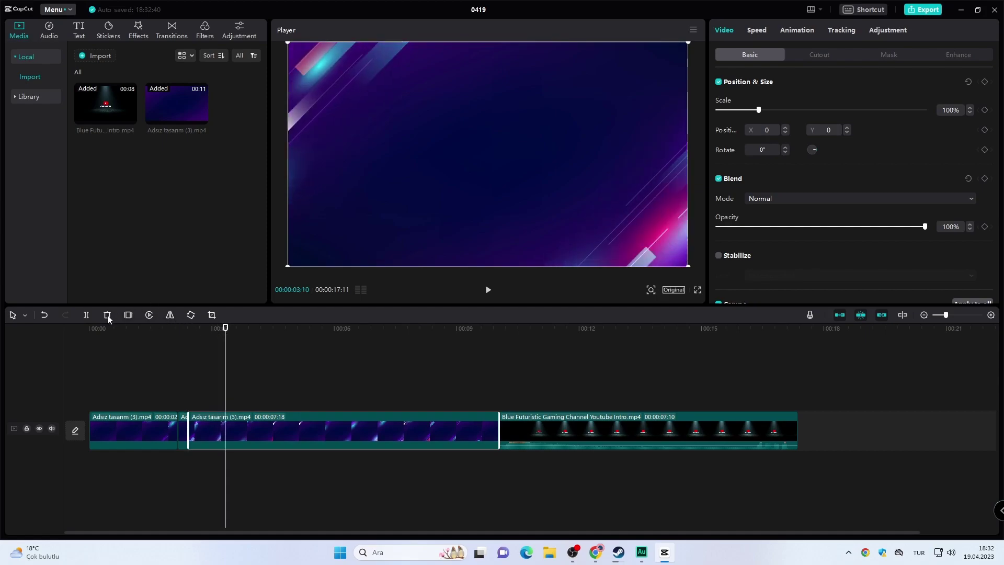
left_click(87, 315)
Add the Pull in transition from the Trending category at the 00:00:03:10 cut and play back that section.
left_click(281, 358)
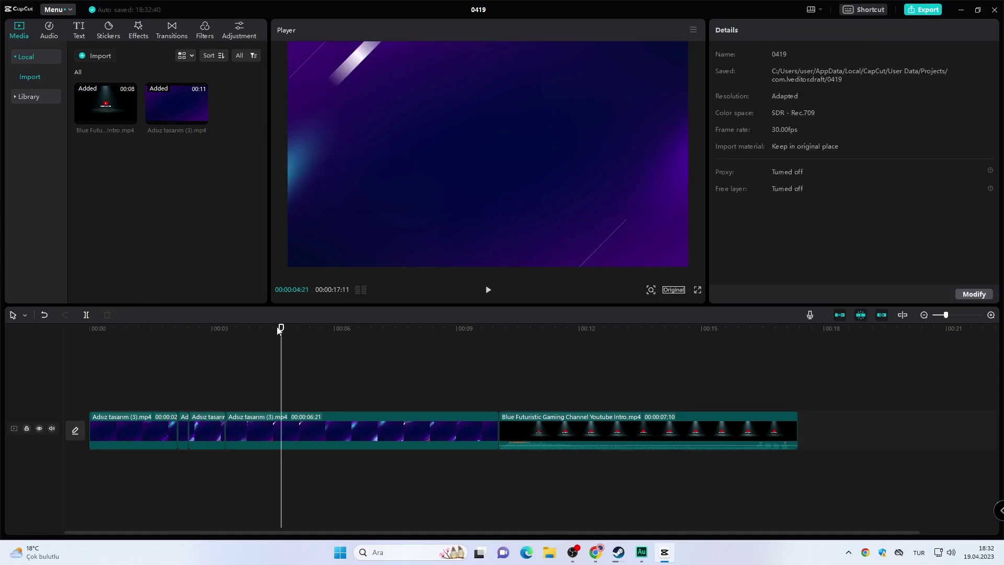
left_click_drag(277, 331, 226, 327)
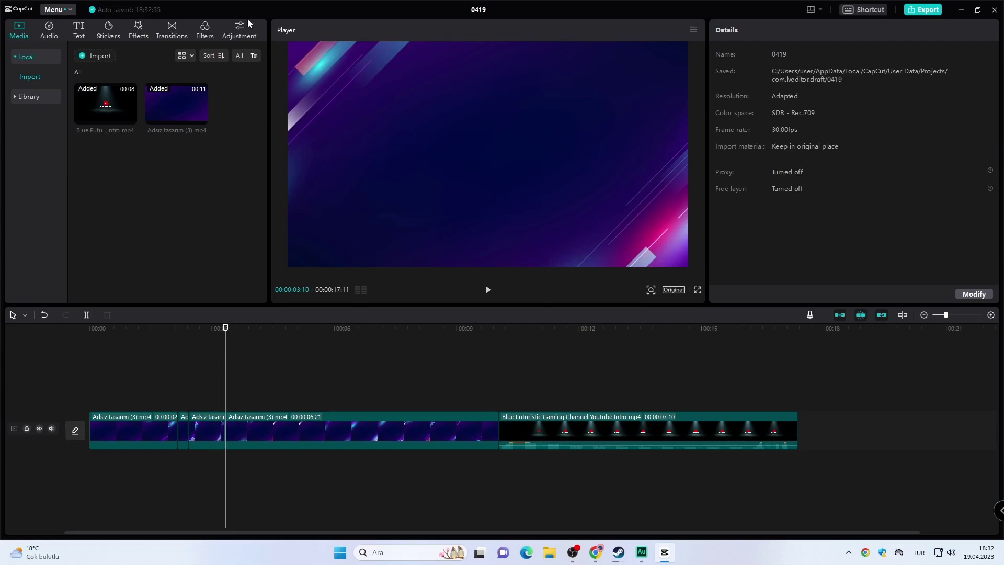
left_click(172, 29)
scroll(246, 188, "down", 5)
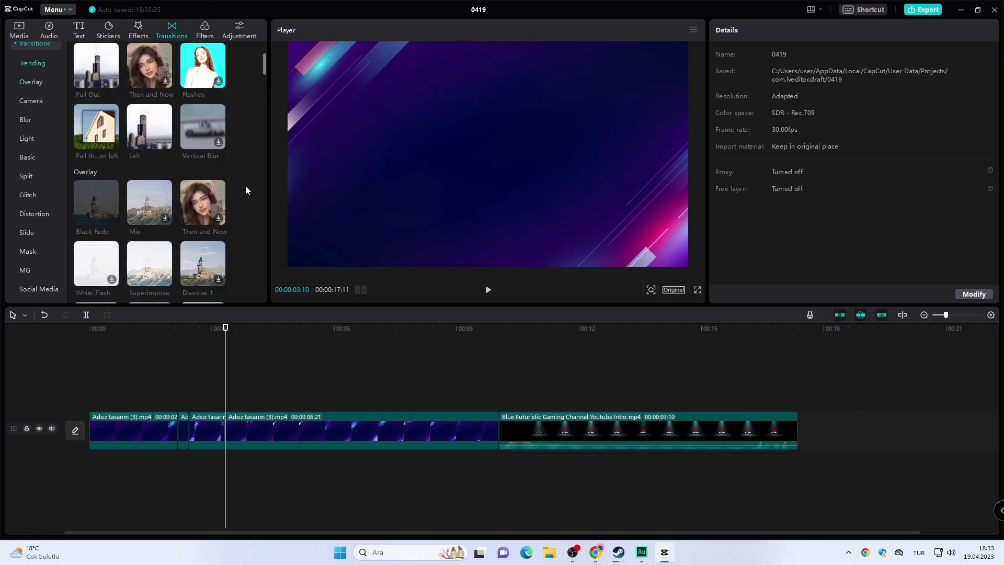
scroll(246, 189, "up", 5)
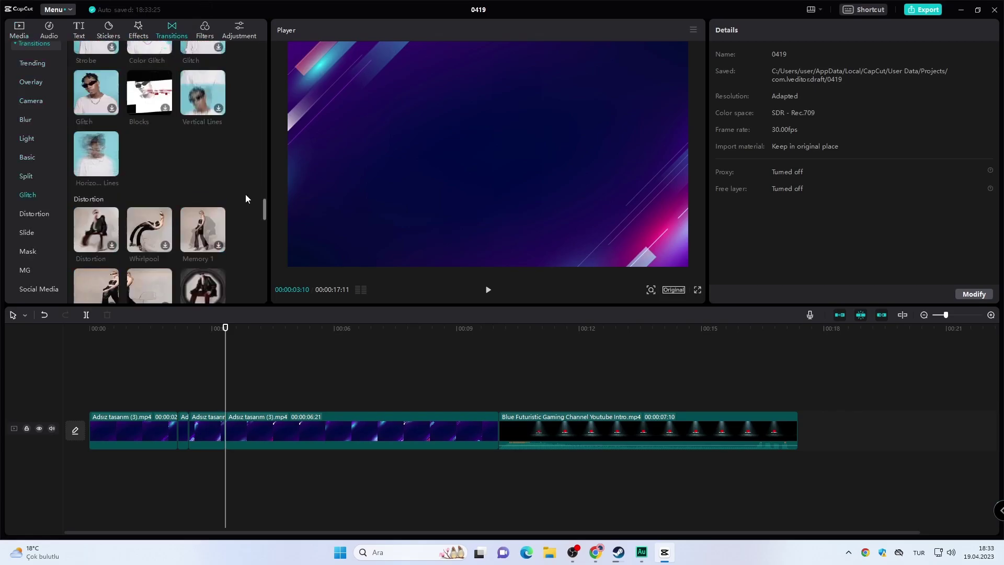
left_click(165, 100)
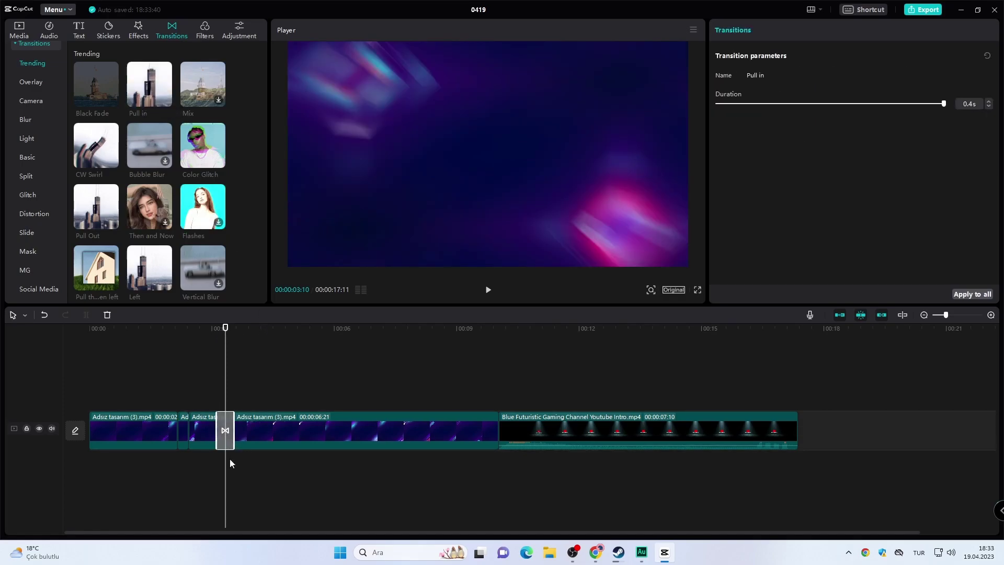
left_click_drag(225, 329, 203, 348)
key("space")
left_click(207, 329)
key("space")
left_click(207, 328)
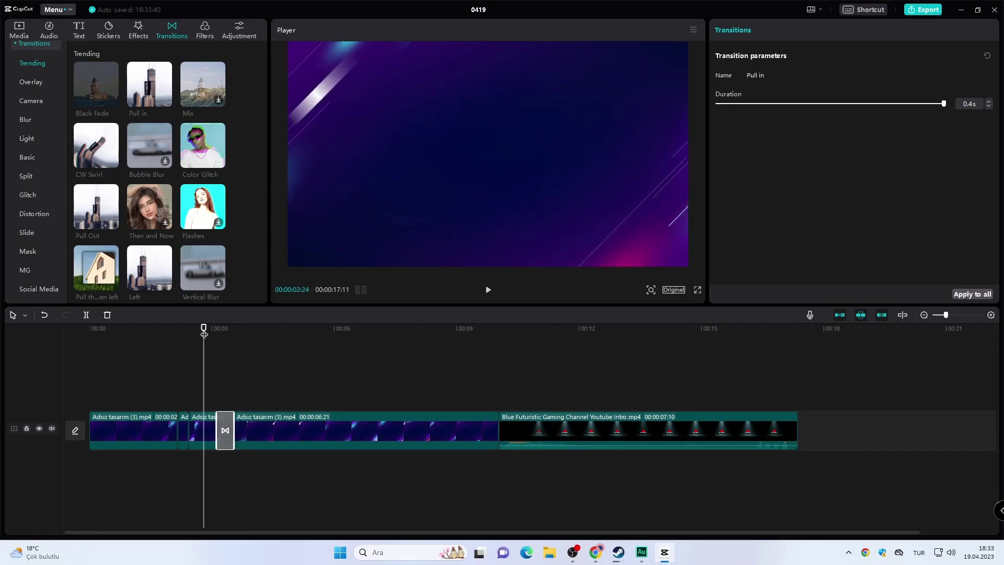
key("space")
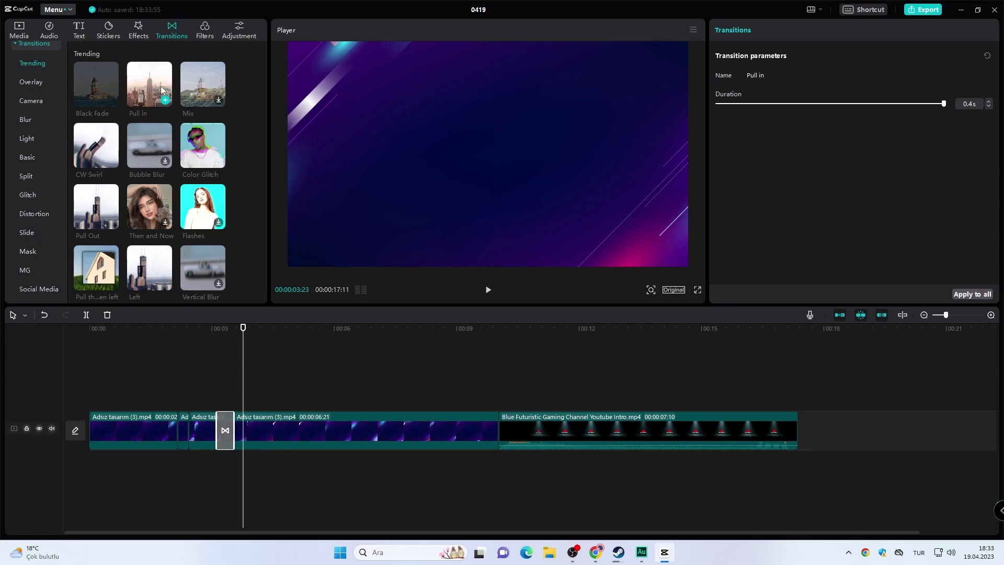
Trim the start of the YouTube intro clip so that it lasts 00:00:05:21.
left_click(27, 157)
left_click(502, 430)
left_click_drag(499, 424, 567, 428)
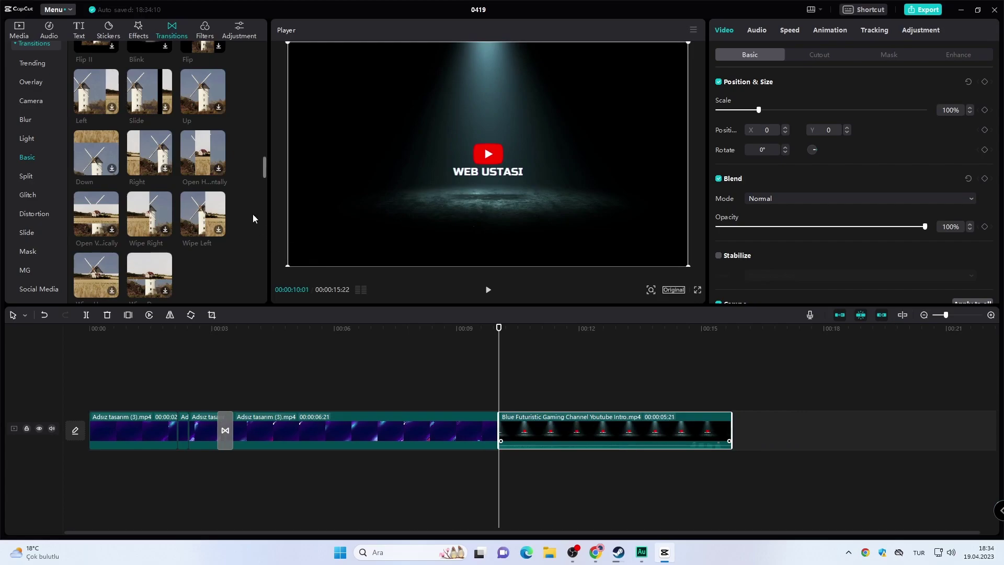
Add the Infinite 1 camera transition between the last Adsız tasarım (3).mp4 segment and the YouTube intro clip.
scroll(133, 132, "up", 10)
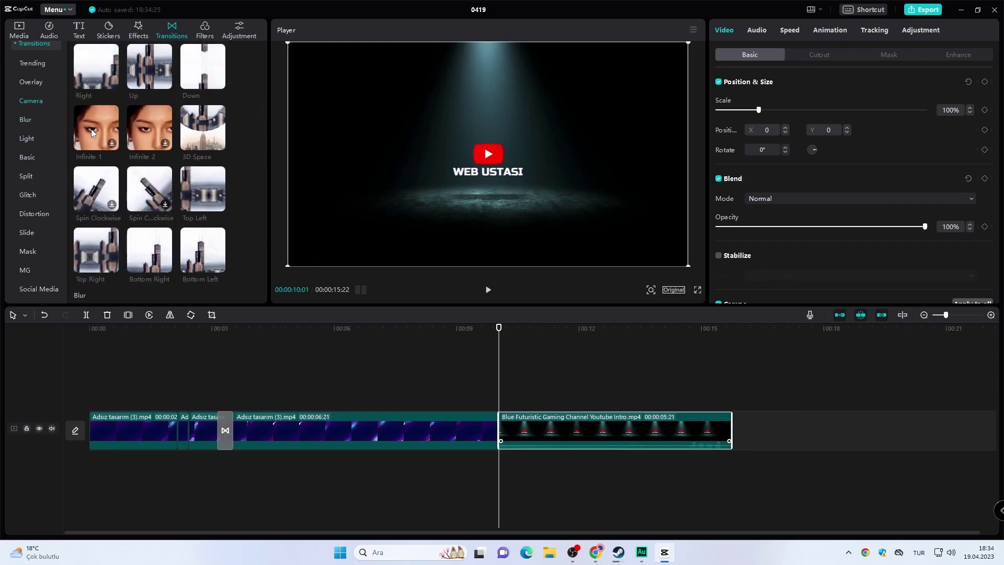
left_click(109, 142)
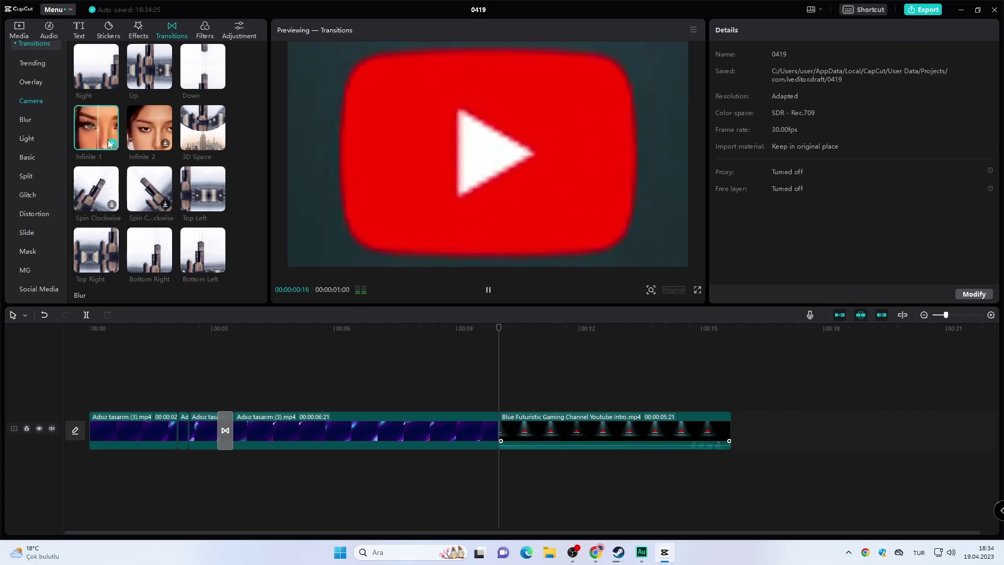
left_click(111, 143)
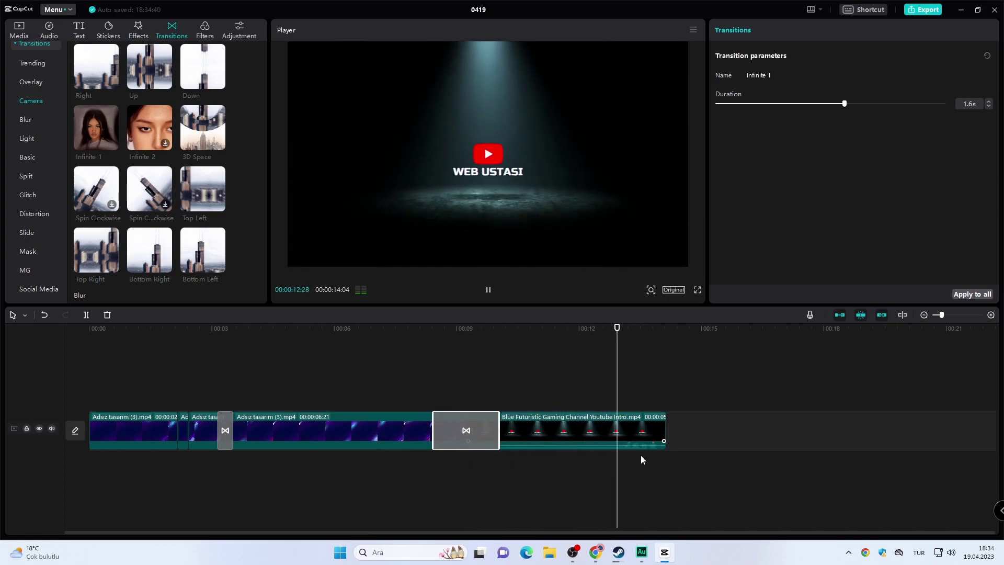
Apply the Black Flash II video effect over the YouTube intro clip, starting where the transition ends, and preview it.
left_click_drag(655, 328, 556, 314)
left_click(205, 29)
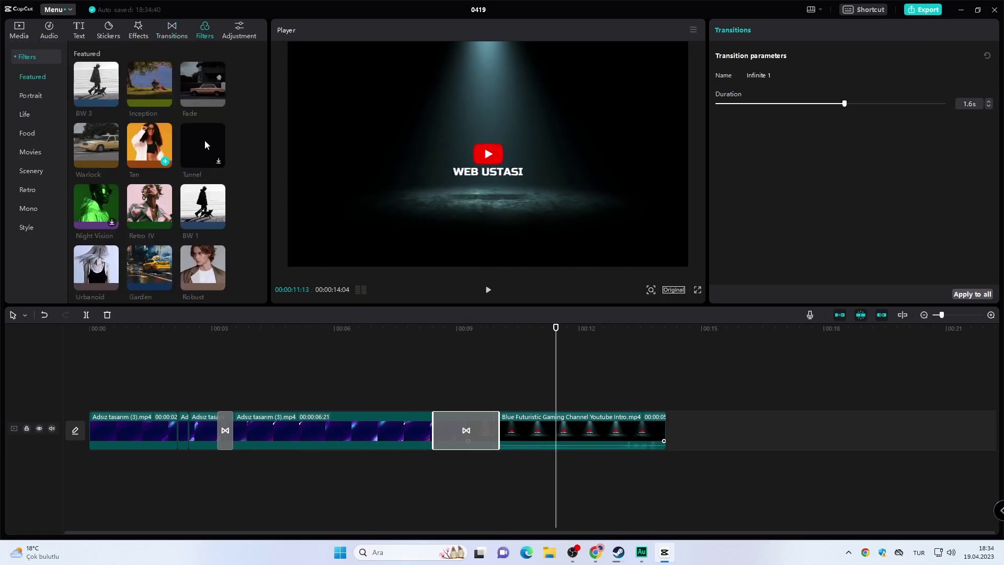
left_click(139, 29)
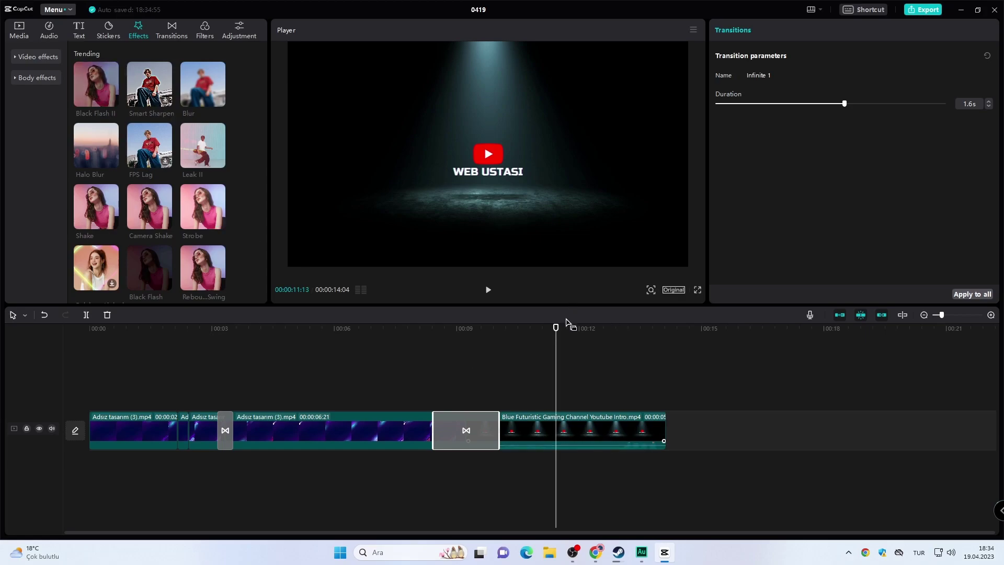
left_click(526, 328)
left_click(472, 328)
key("space")
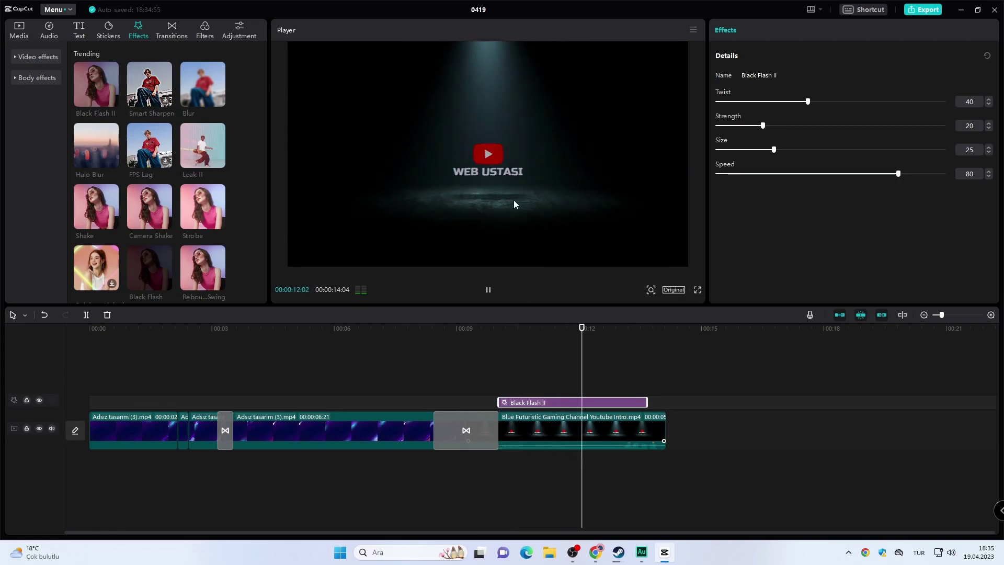
Add the By the Fireplace effect above Black Flash II, extend it to the same end point and play back the result.
left_click_drag(619, 322, 557, 390)
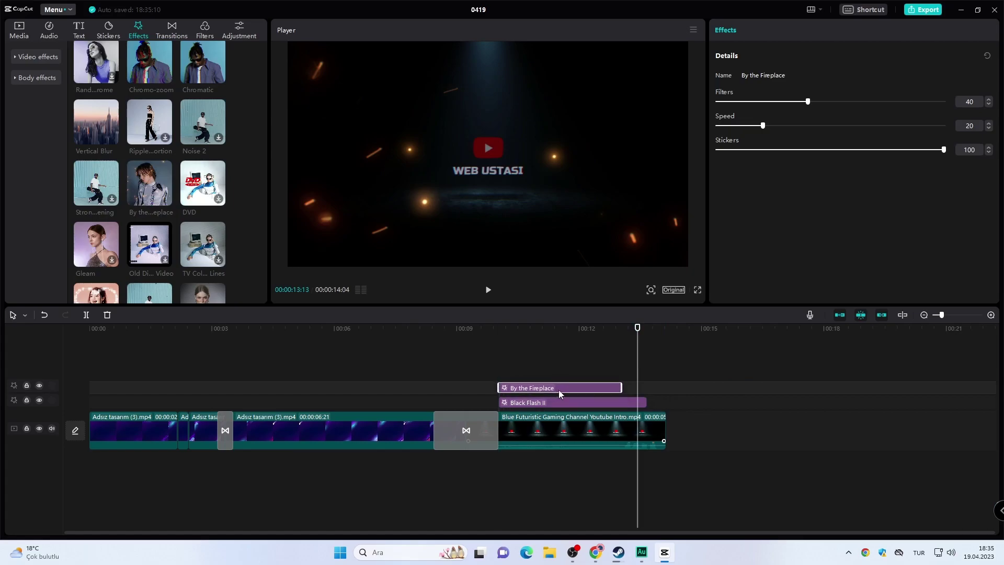
left_click_drag(621, 386, 648, 387)
left_click(496, 328)
key("space")
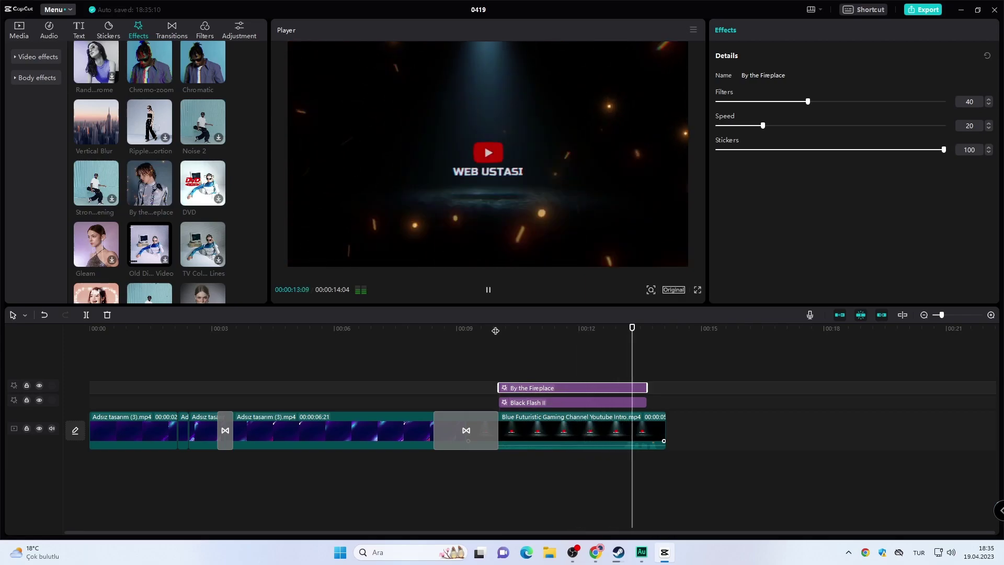
key("space")
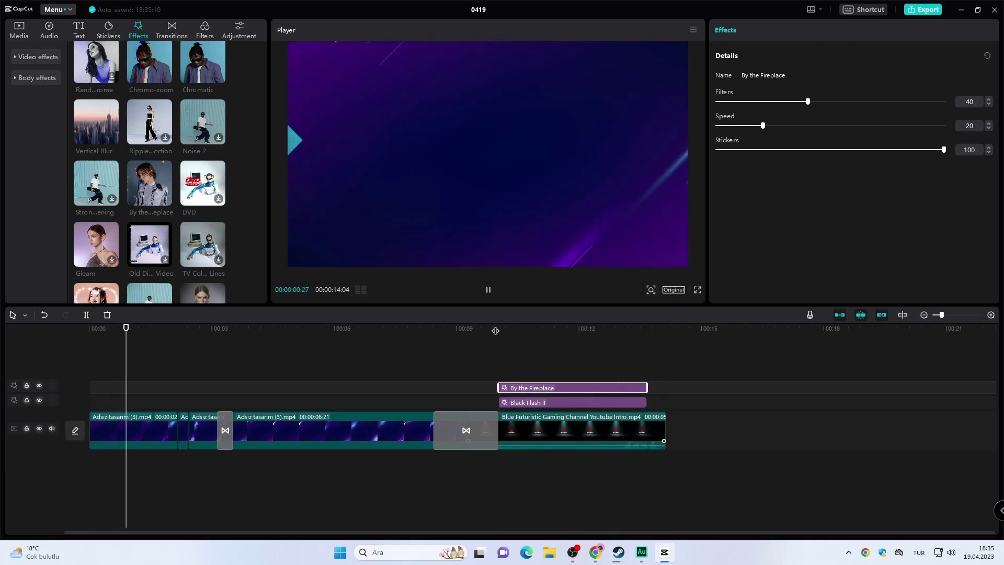
key("space")
Place the red-and-white down arrow sticker from the Trending category on the timeline at about 4 s.
left_click(295, 328)
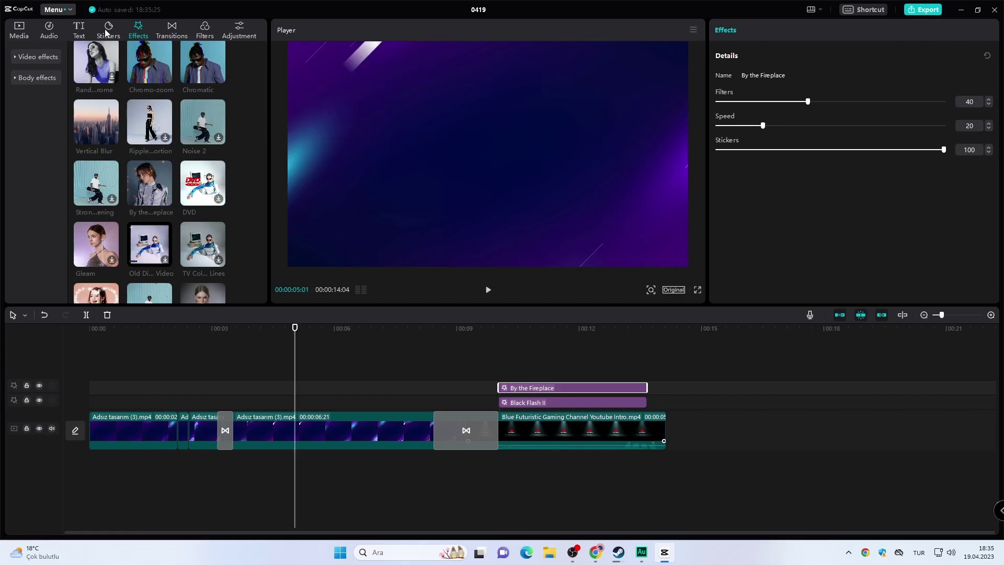
left_click(109, 29)
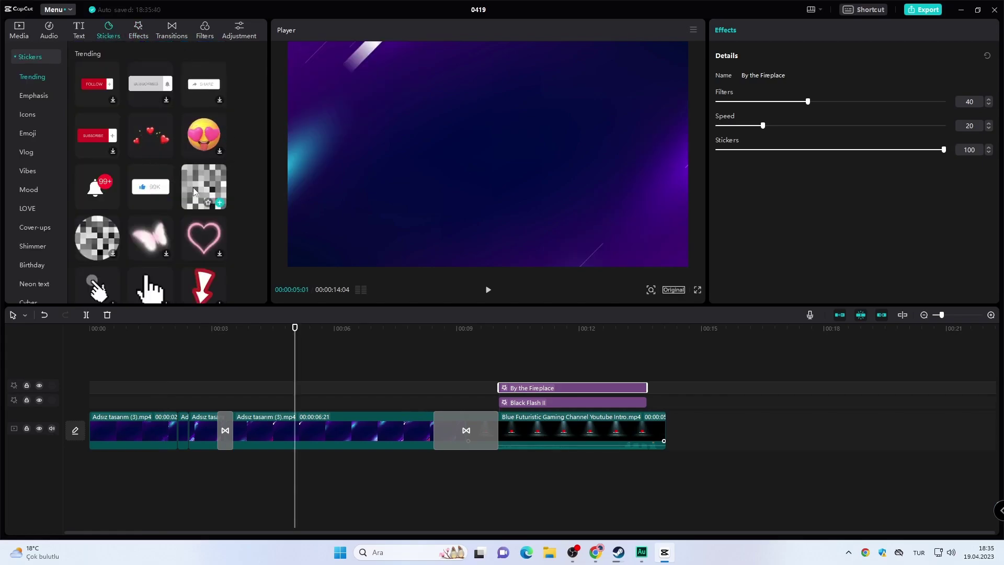
scroll(201, 200, "down", 3)
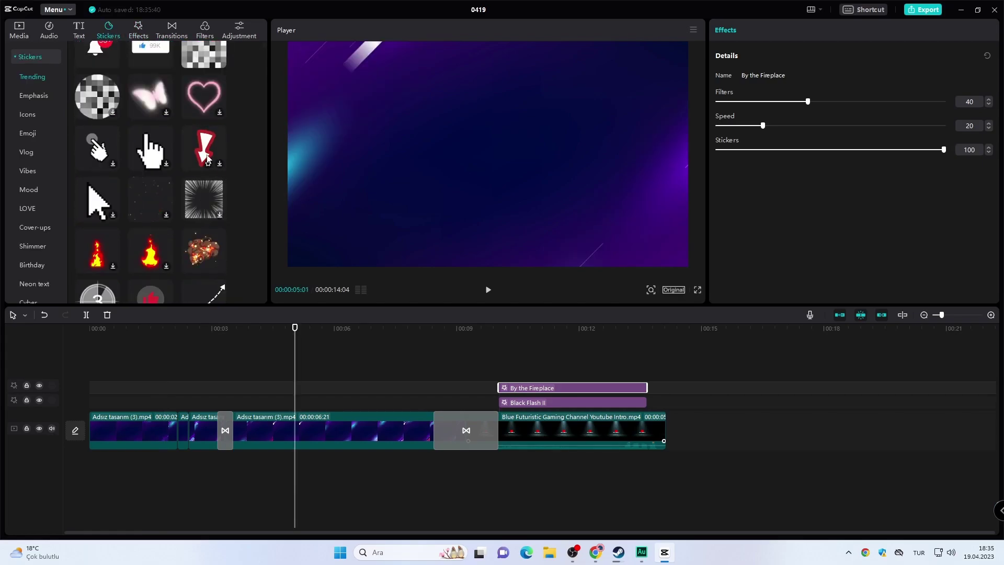
left_click(212, 147)
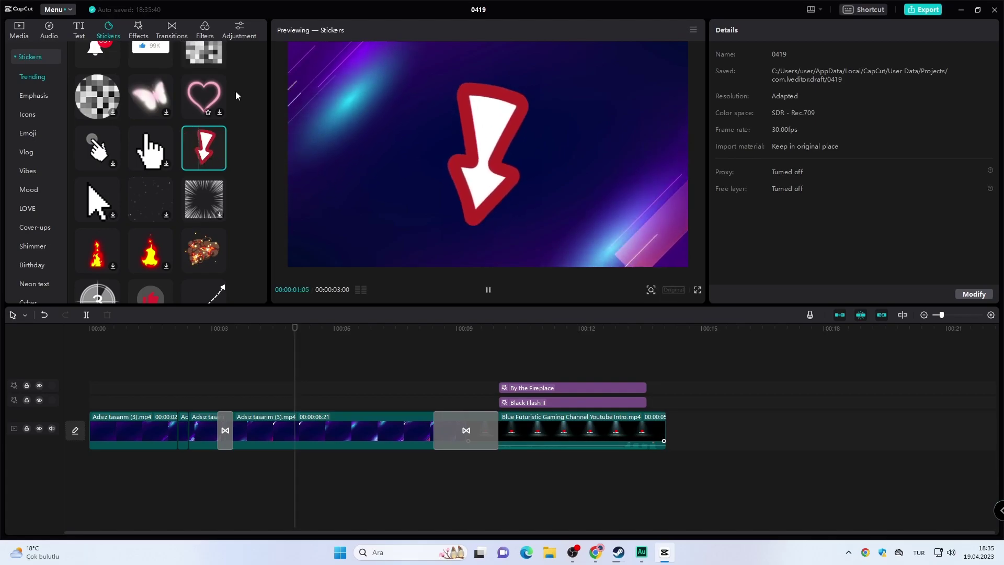
left_click_drag(204, 148, 282, 376)
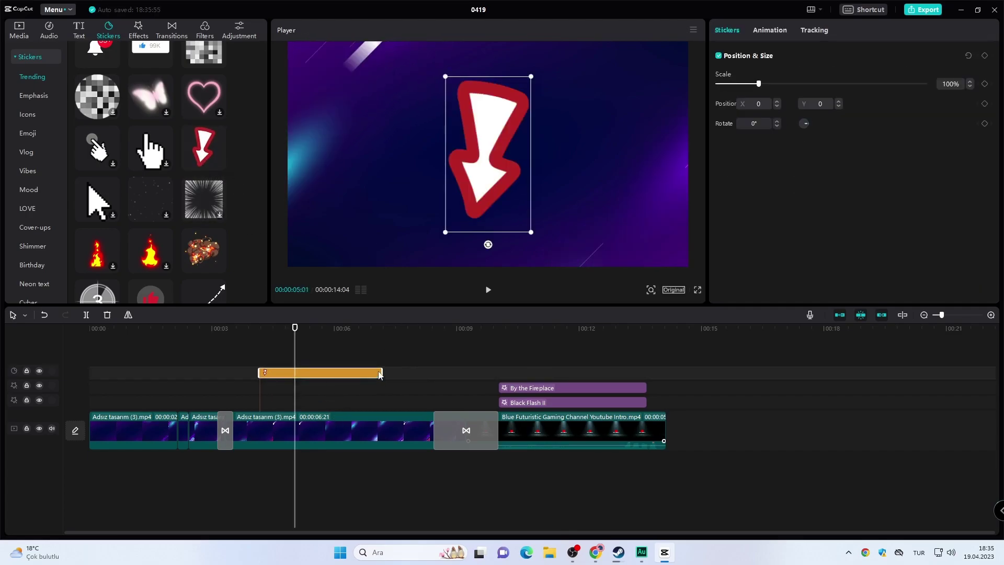
Lengthen the arrow sticker to about 3.6 s on the timeline and scale it down to 43%.
left_click_drag(384, 372, 296, 372)
left_click_drag(295, 328, 236, 328)
mouse_move(271, 378)
left_mouse_down()
mouse_move(398, 377)
mouse_move(190, 377)
mouse_move(273, 378)
left_mouse_up()
left_click(258, 328)
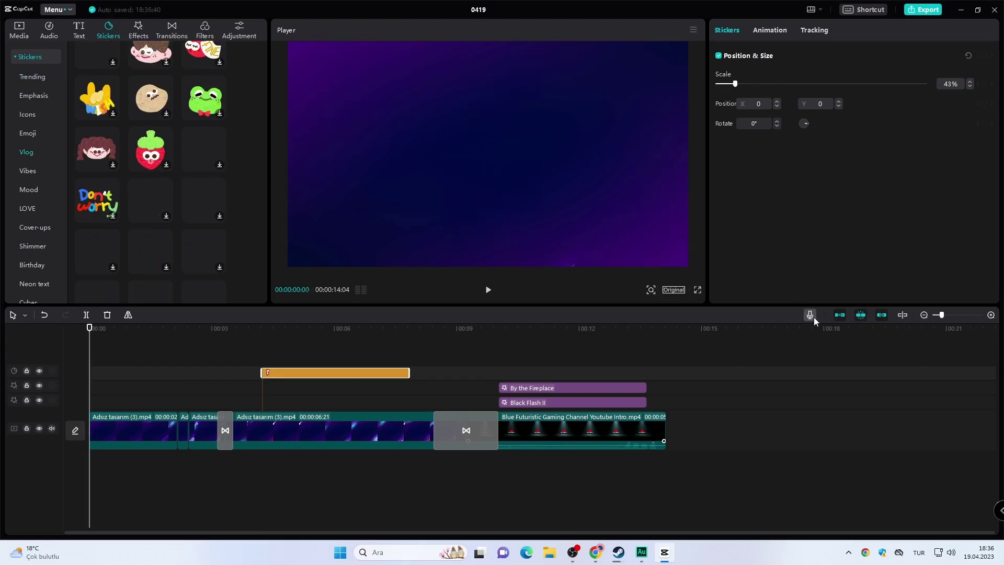
Record a voice-over of about 5 s from the start of the timeline.
left_click(812, 315)
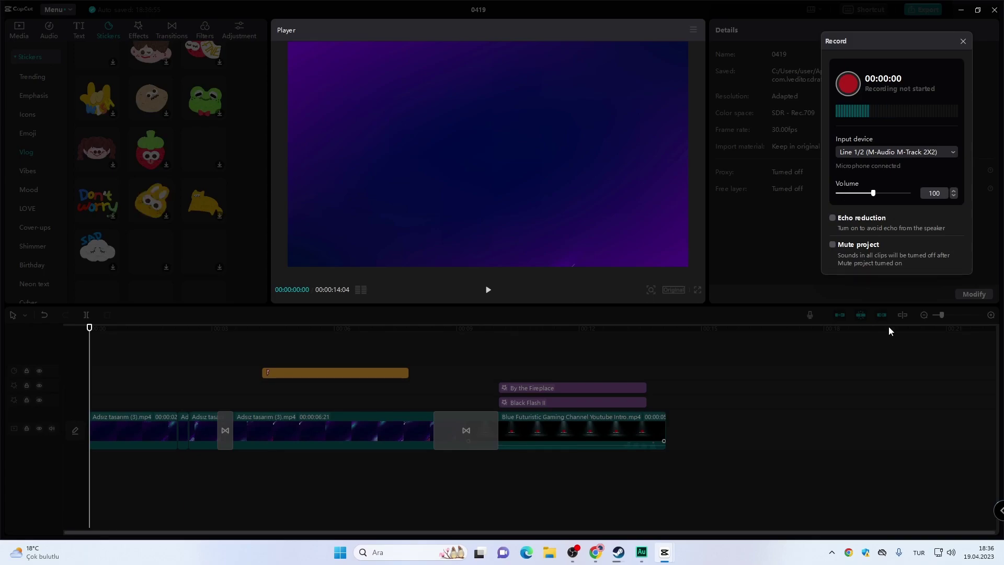
left_click(848, 85)
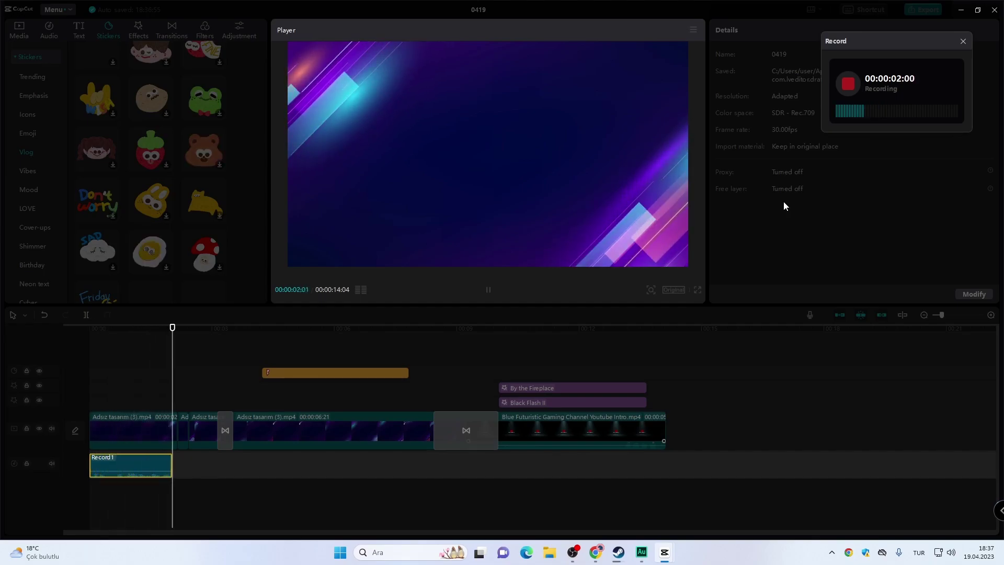
left_click(136, 330)
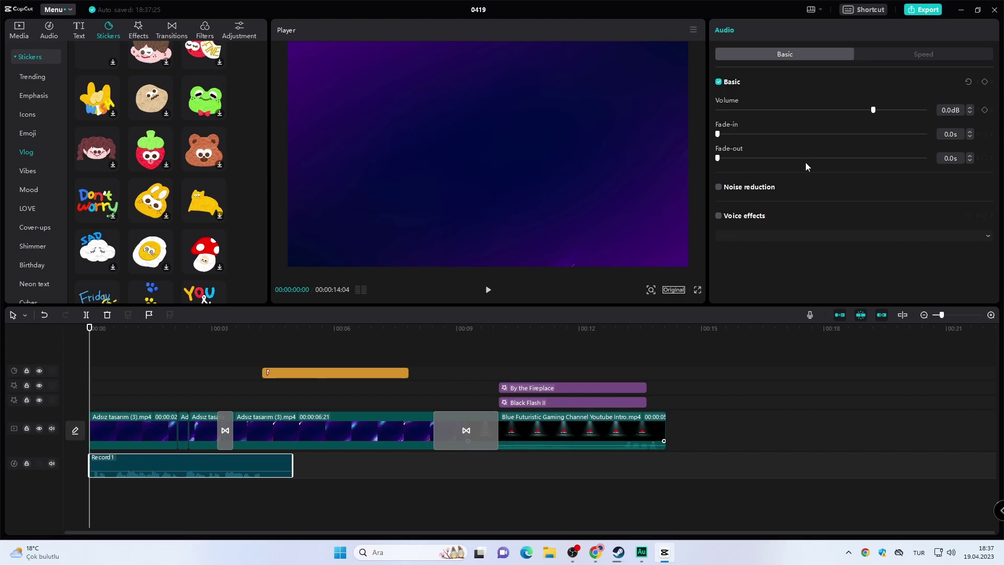
Turn on voice effects for the recorded audio and look through the available effects, leaving the choice at None.
left_click(720, 217)
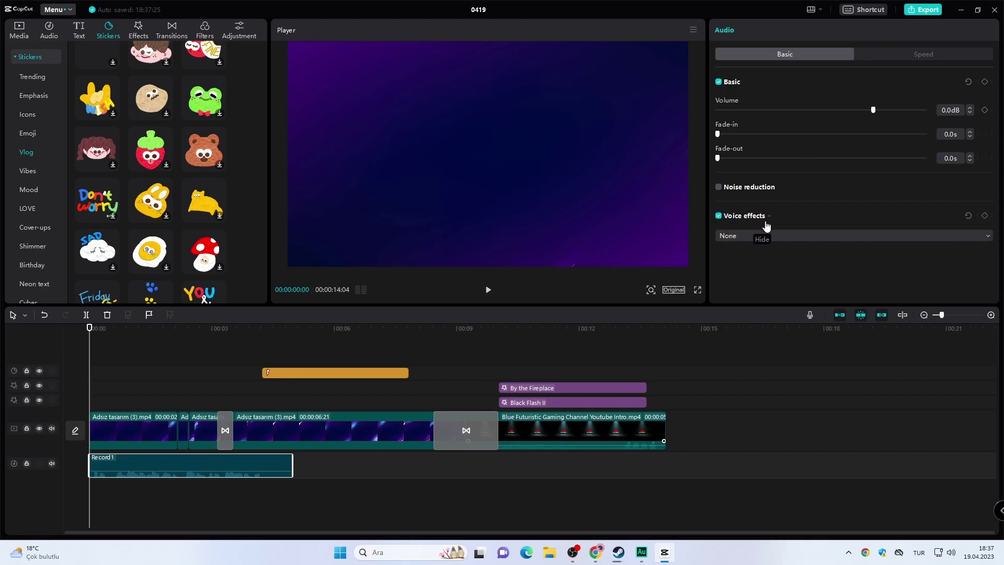
left_click(809, 237)
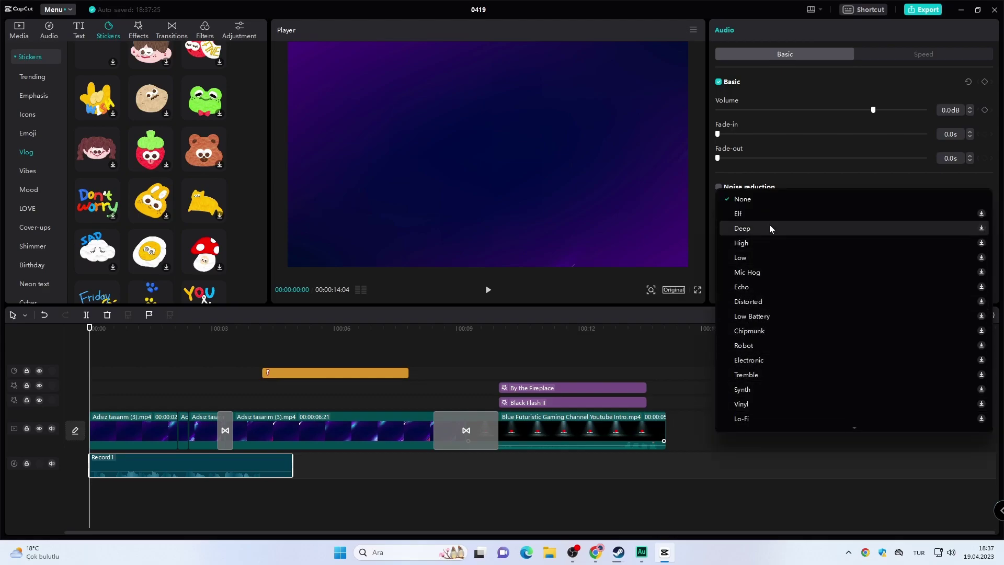
left_click(774, 172)
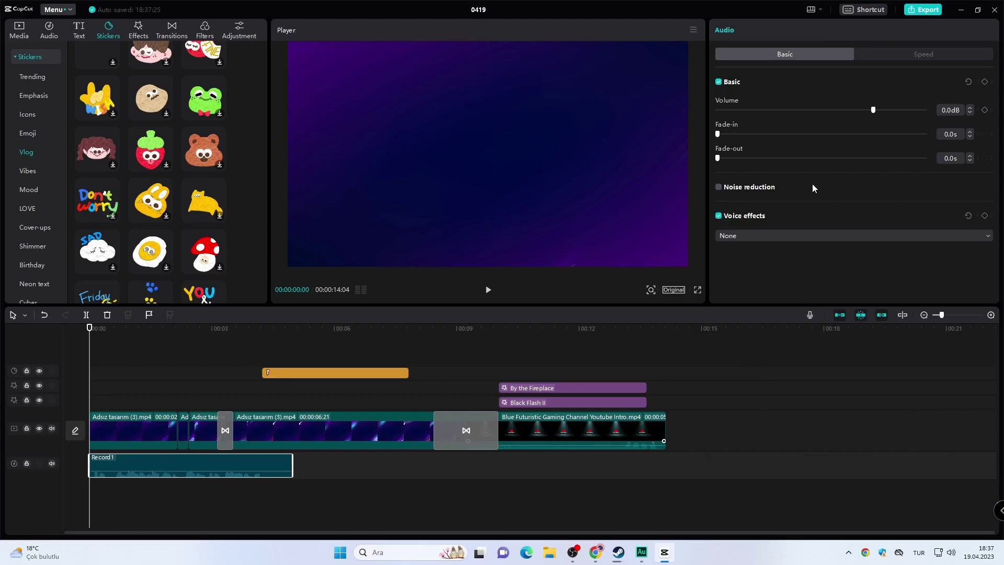
Enable noise reduction on the recorded audio and lower its volume.
left_click(720, 189)
left_click_drag(873, 110, 835, 116)
Speed up the recorded audio to 5.0x and try adjusting its duration.
left_click(931, 54)
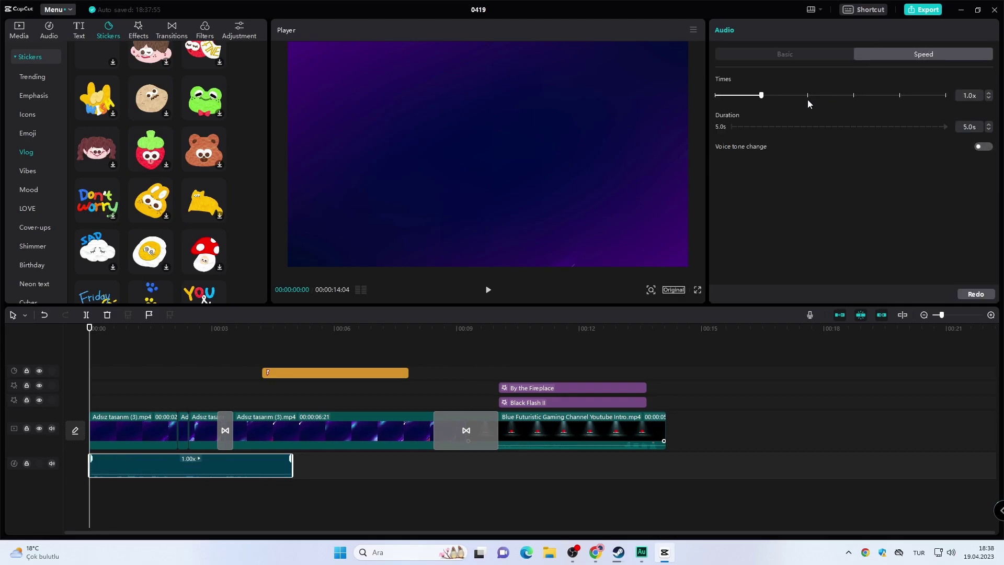
left_click_drag(768, 97, 855, 100)
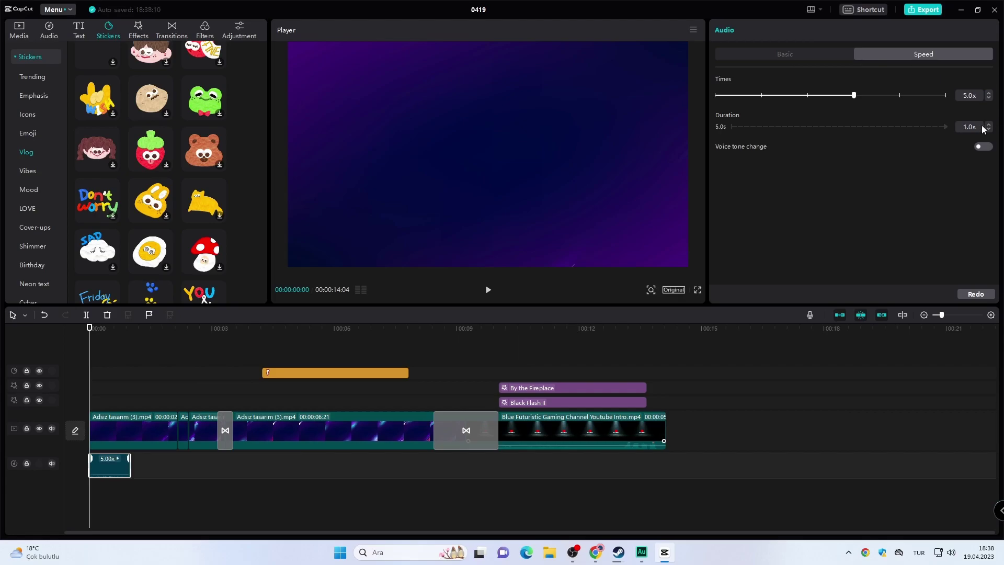
left_click_drag(989, 125, 990, 130)
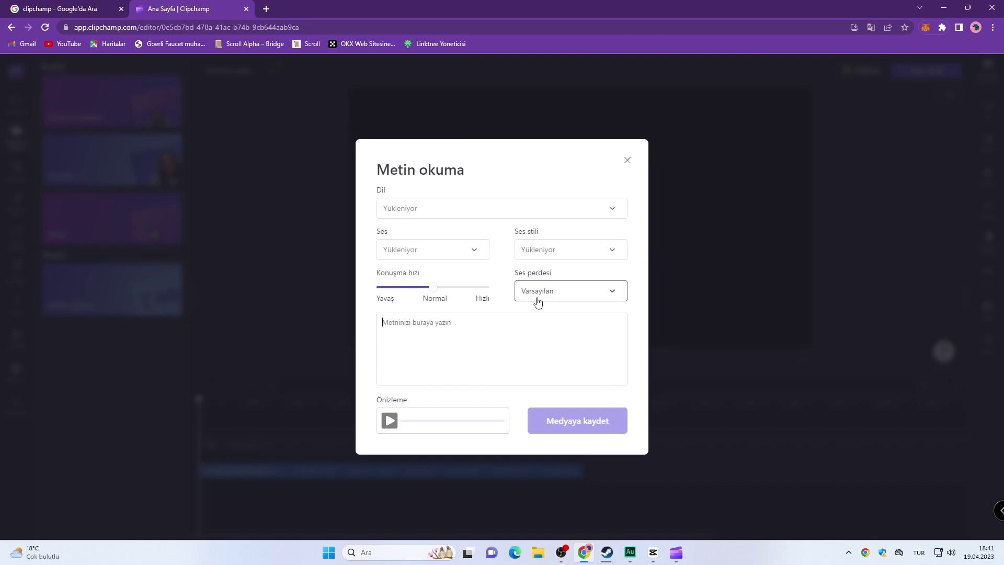
In Clipchamp's text-to-speech dialog, set the language to Türkçe (Türkiye) and open the voice choices.
left_click(616, 209)
mouse_move(624, 463)
left_mouse_down()
mouse_move(639, 231)
mouse_move(620, 463)
left_mouse_up()
left_click(481, 390)
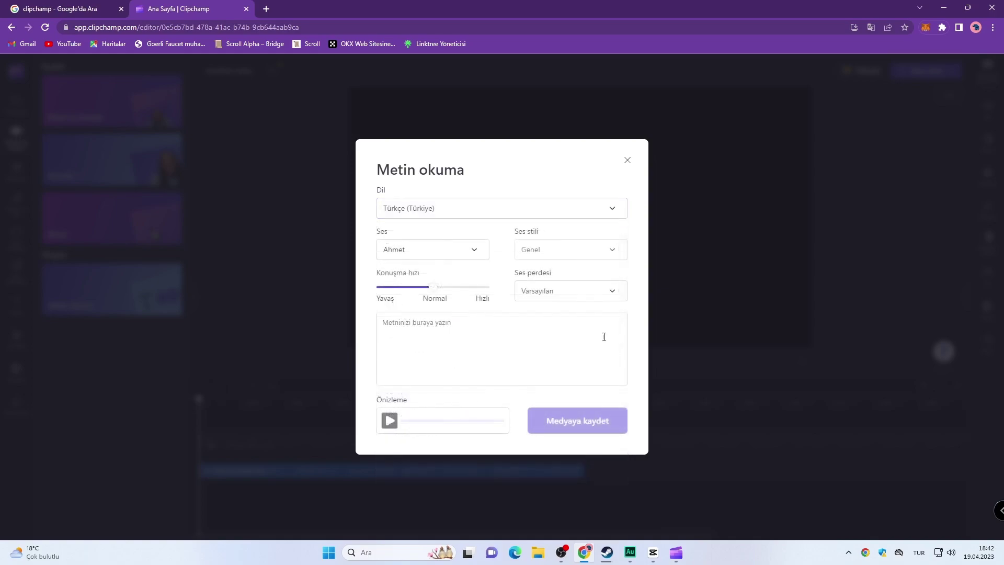
left_click(448, 249)
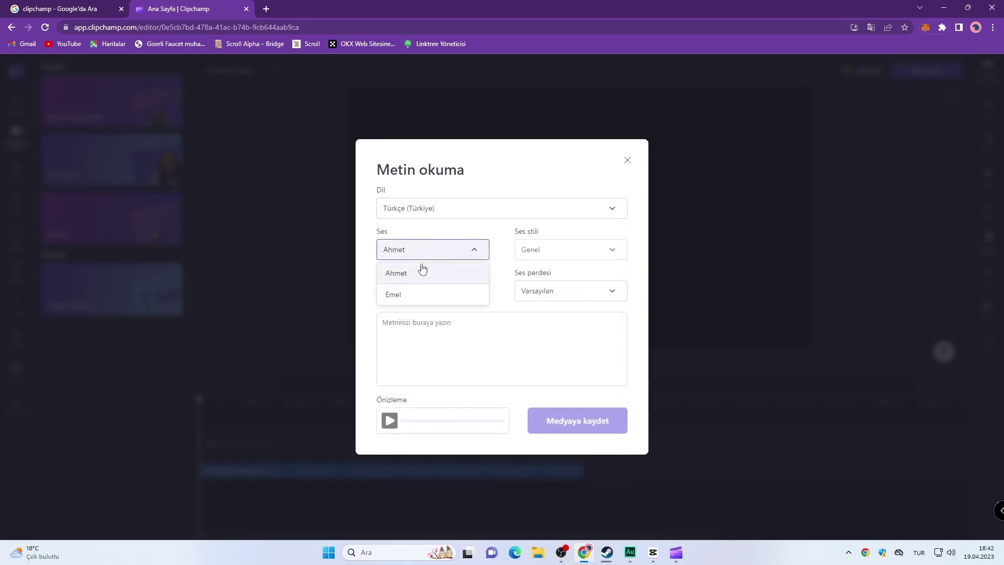